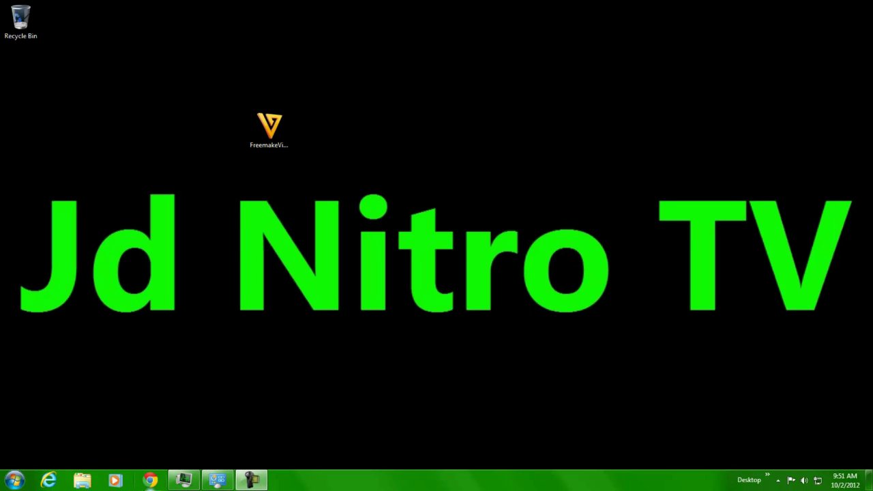
# In Chrome, search for freemake.com and open the Freemake Free Video Converter page.
pyautogui.click(149, 481)
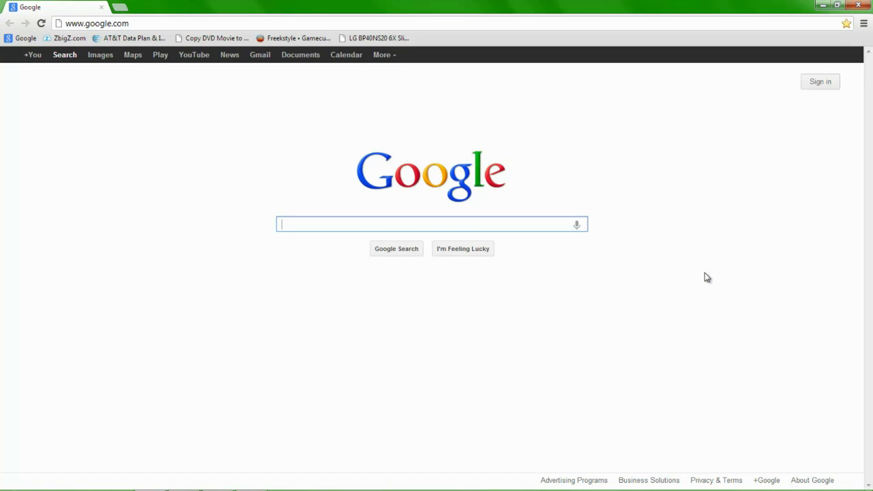
pyautogui.write('freemak')
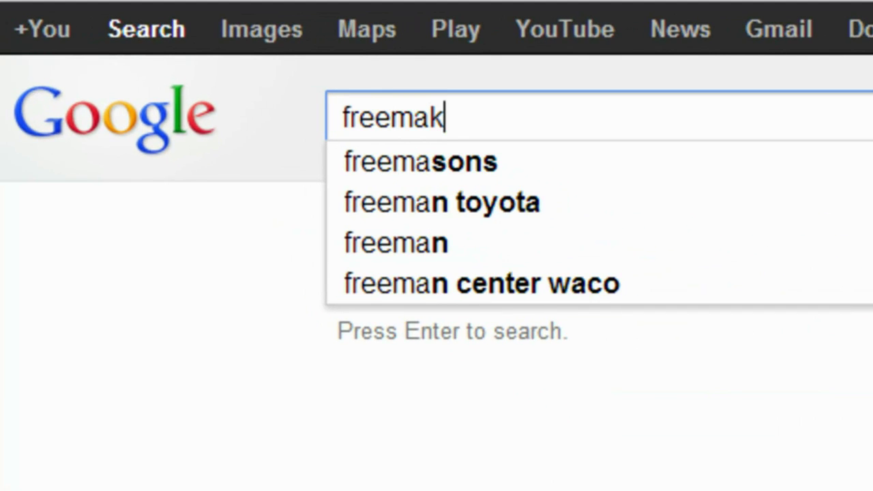
pyautogui.write('e.com')
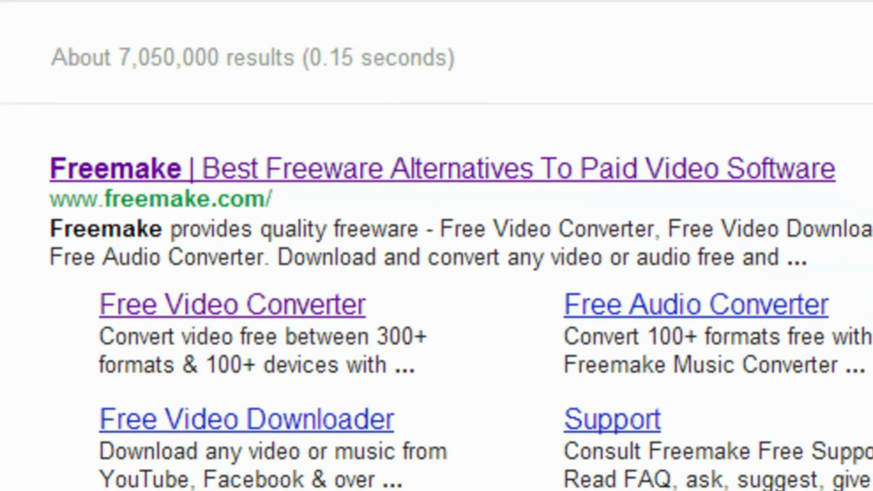
pyautogui.click(368, 171)
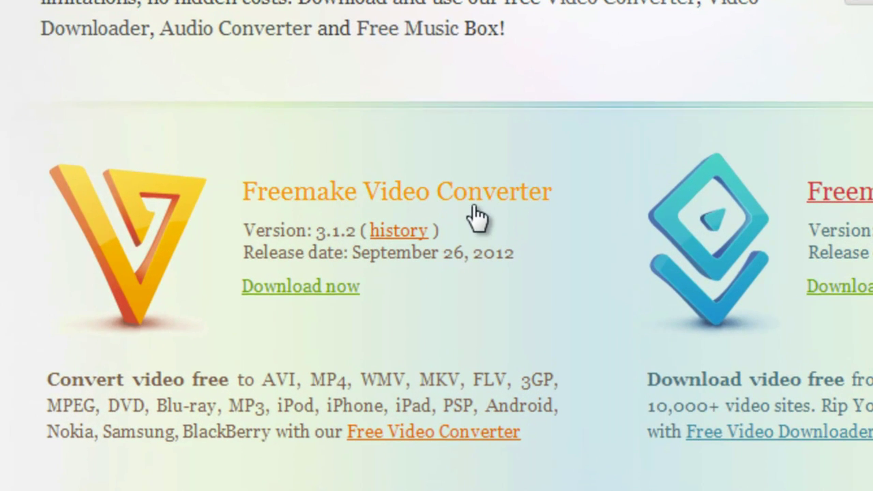
pyautogui.click(465, 201)
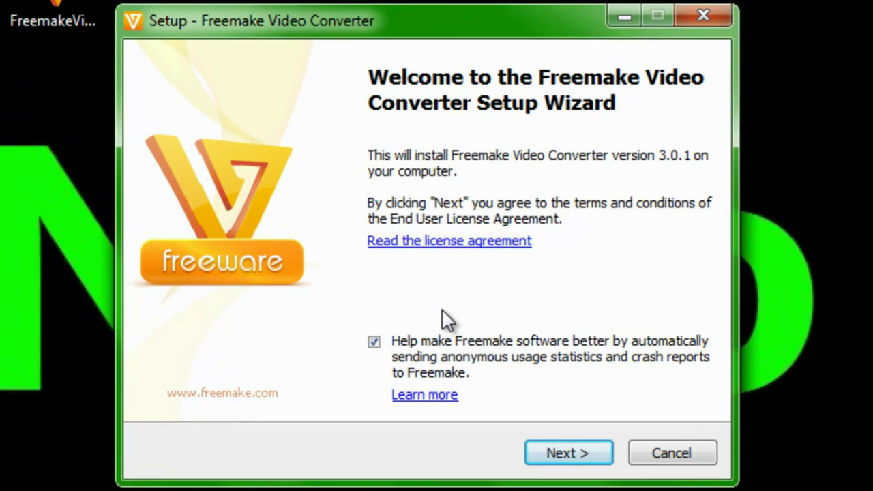
# Accept the terms on the Setup Wizard welcome page to reach the AVG Security Toolbar offer.
pyautogui.click(566, 456)
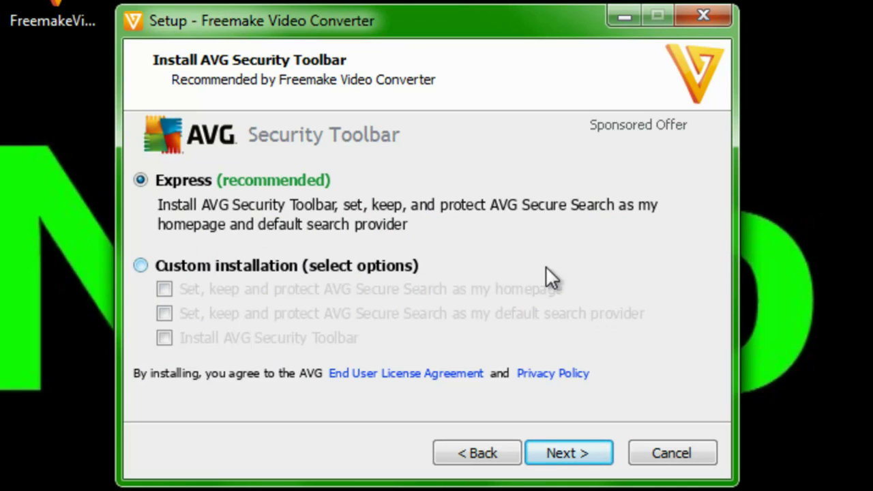
# Decline the AVG Security Toolbar via Custom installation and skip the Sendori offer.
pyautogui.click(145, 267)
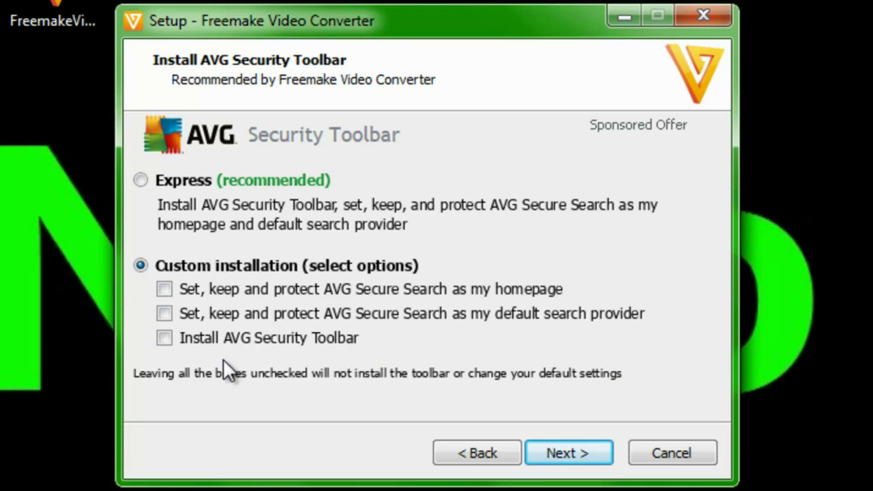
pyautogui.click(589, 452)
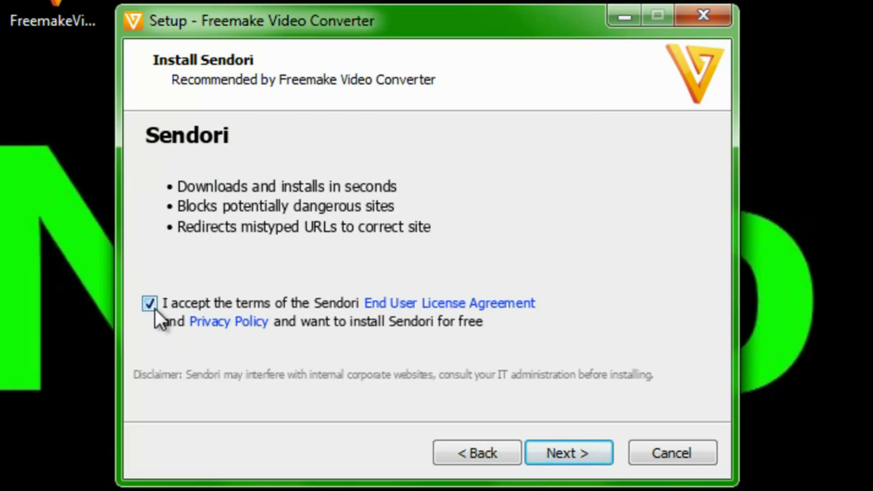
pyautogui.click(584, 453)
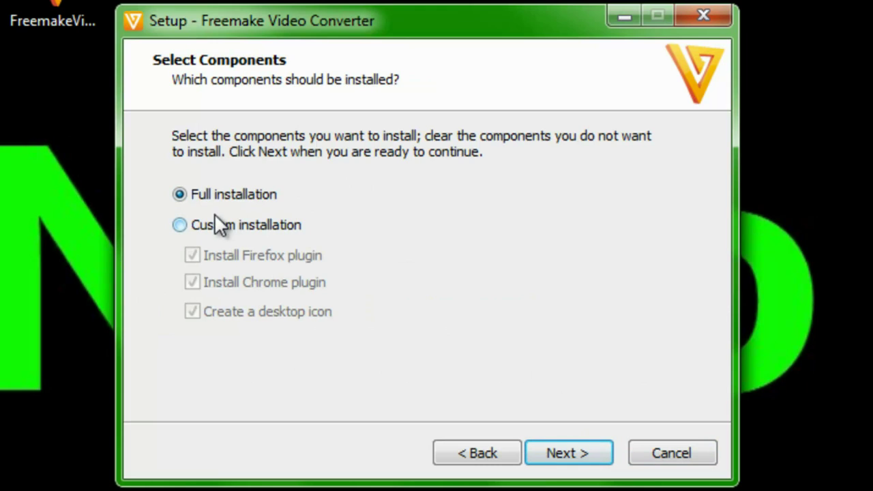
# Choose Custom installation with the Firefox plugin unchecked and continue to the folder page.
pyautogui.click(180, 225)
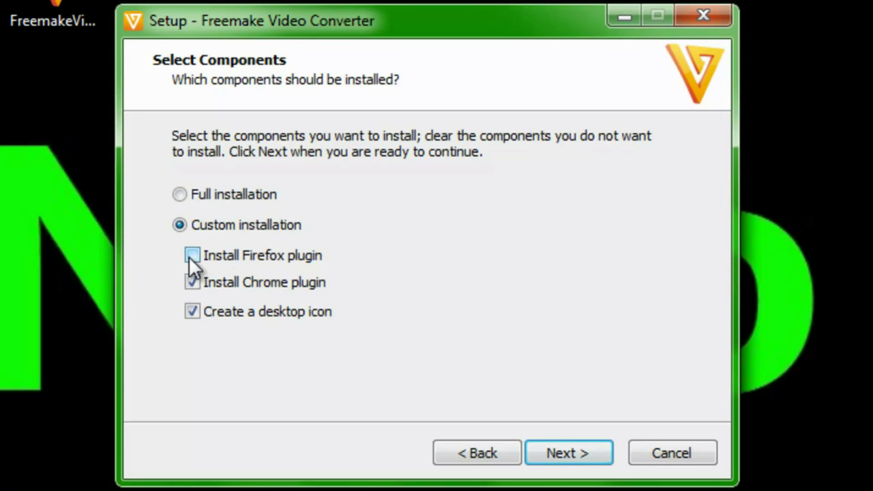
pyautogui.click(193, 282)
pyautogui.click(576, 455)
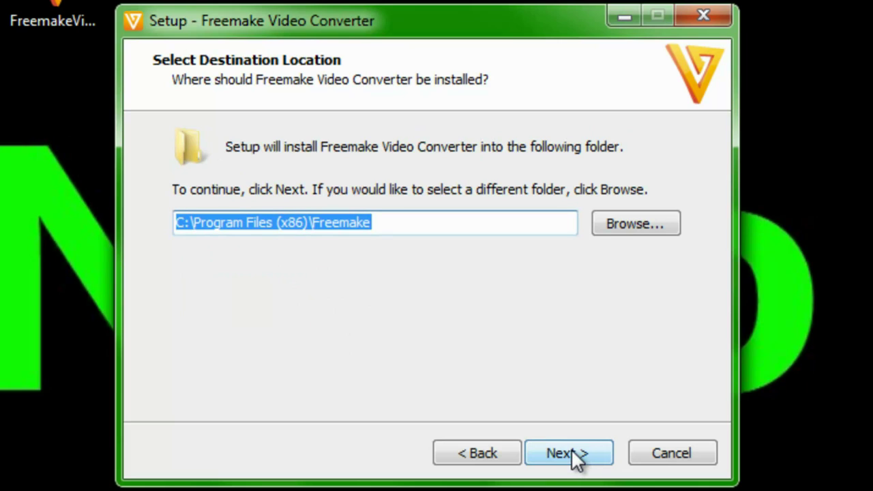
# Install Freemake into the default C:\Program Files (x86)\Freemake folder.
pyautogui.click(575, 455)
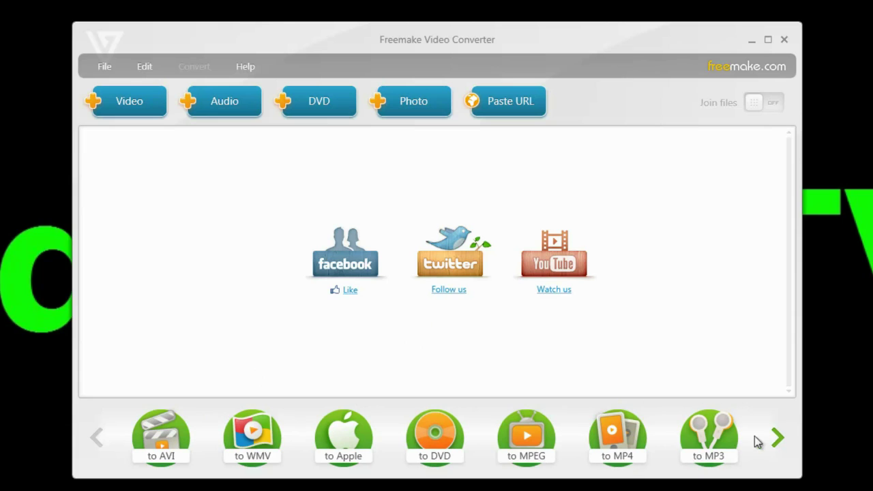
pyautogui.click(777, 437)
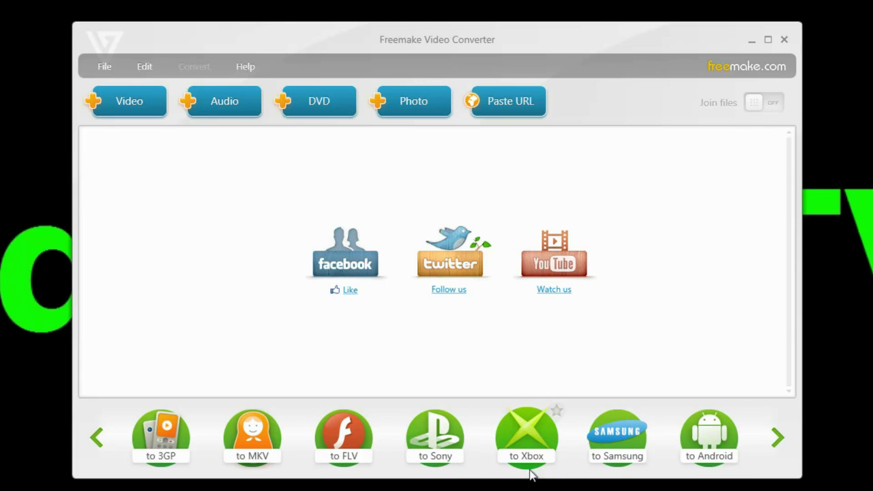
pyautogui.click(778, 437)
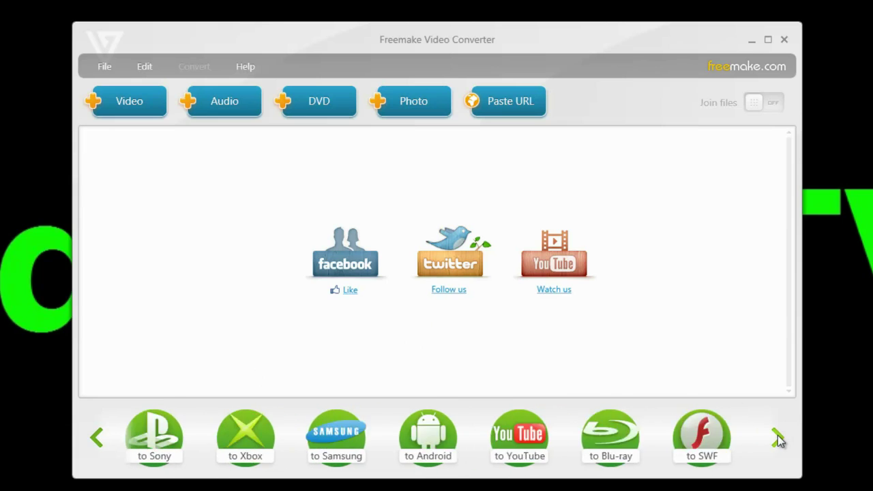
pyautogui.click(778, 437)
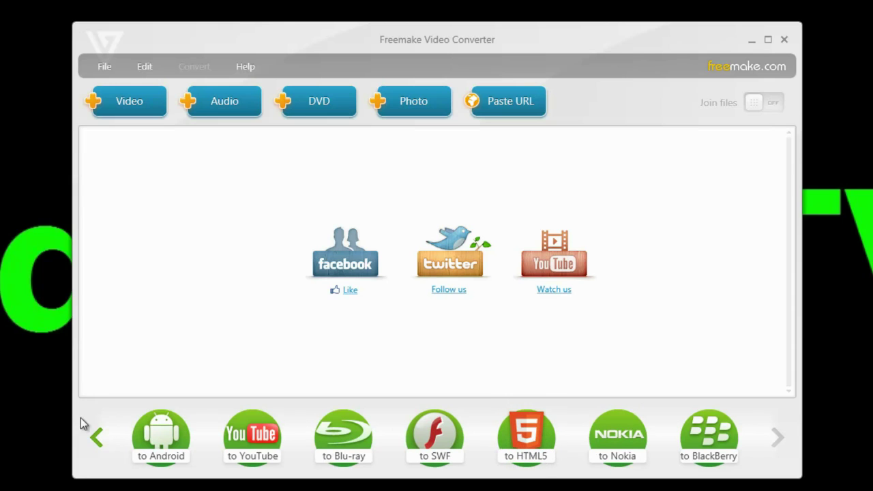
pyautogui.click(98, 440)
pyautogui.click(98, 440)
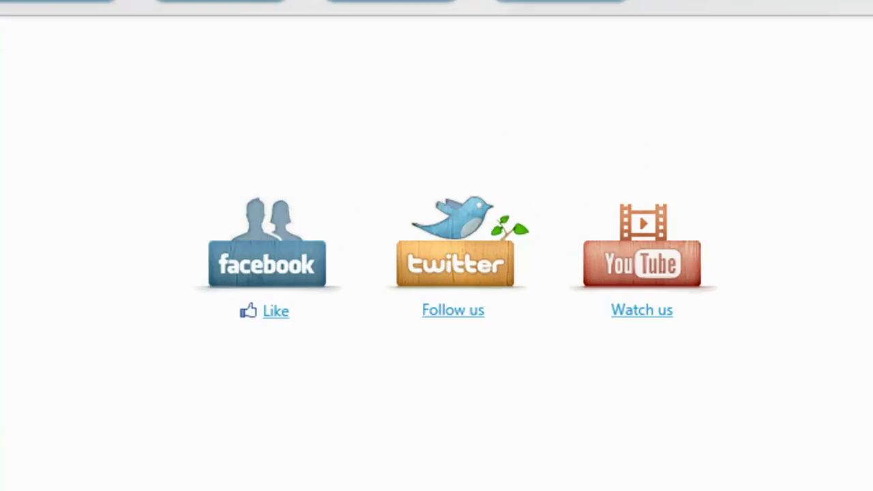
# Import the DVD from the VIDEO_TS folder on DVD RW Drive (D:).
pyautogui.click(321, 103)
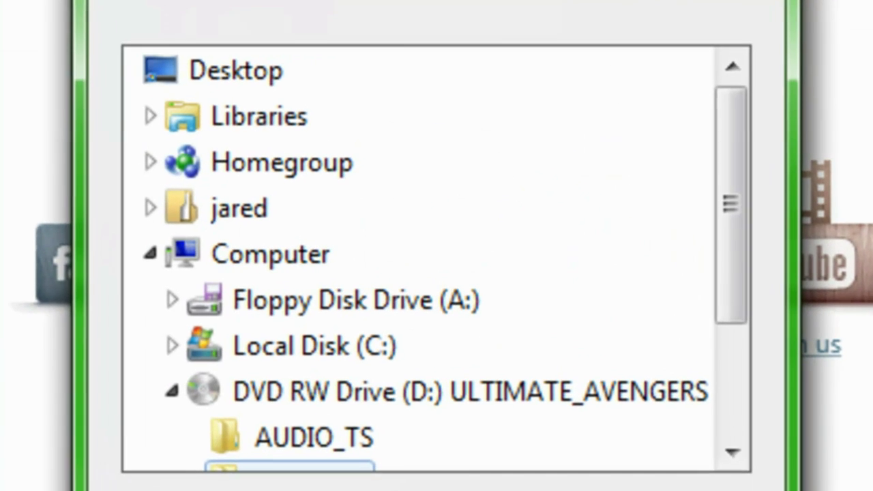
pyautogui.moveTo(732, 221); pyautogui.dragTo(733, 413)
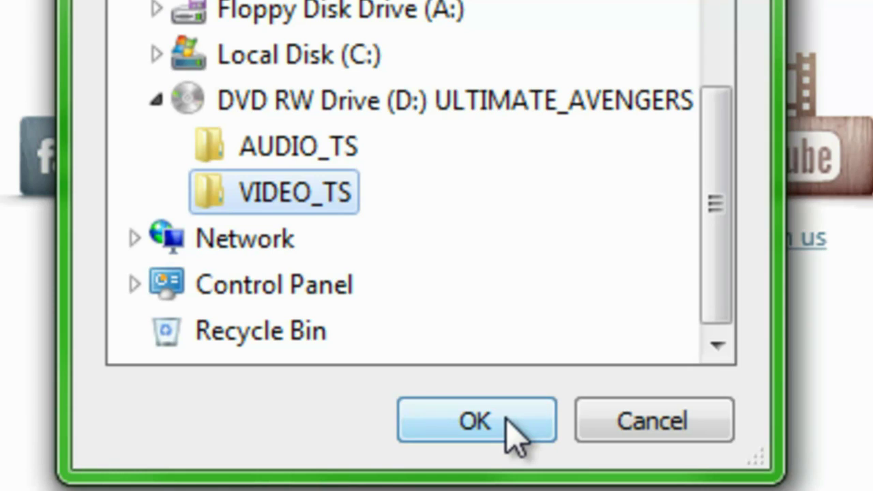
pyautogui.click(518, 490)
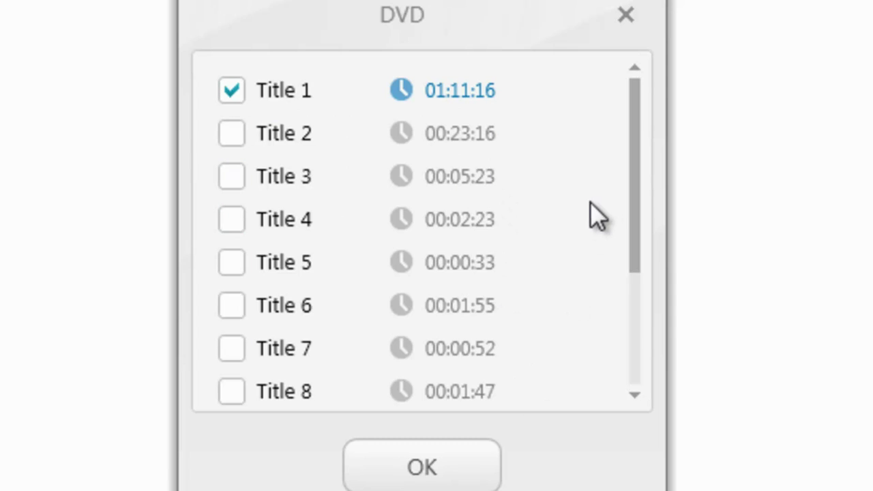
# Add only DVD Title 1 (01:11:16) to the conversion list.
pyautogui.moveTo(634, 193); pyautogui.dragTo(625, 170)
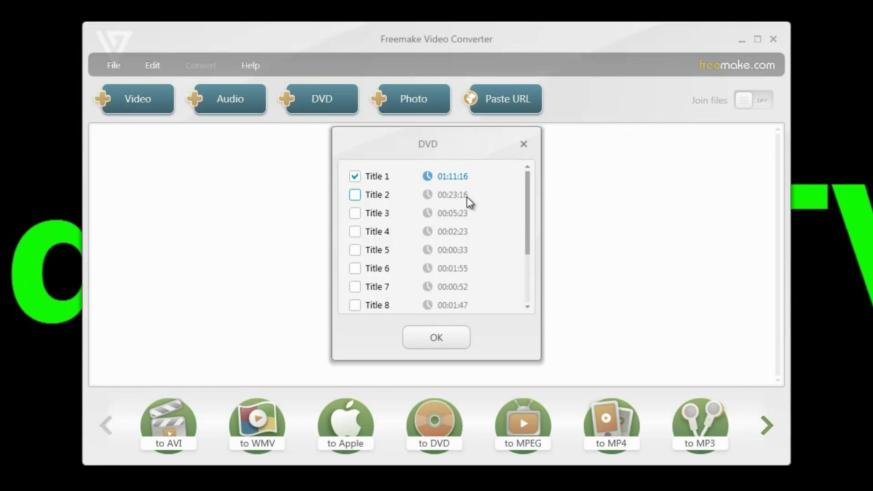
pyautogui.click(432, 339)
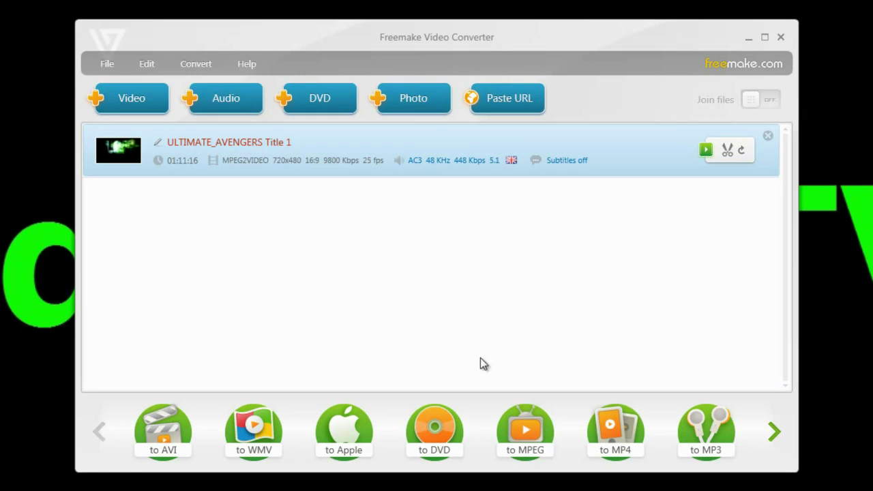
# Open the WMV output settings for Title 1, leaving the Custom preset selected.
pyautogui.click(255, 426)
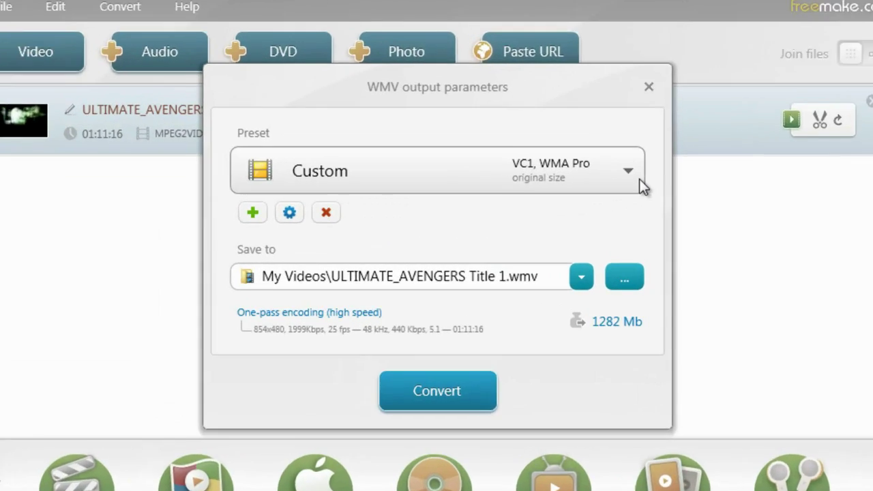
pyautogui.click(582, 188)
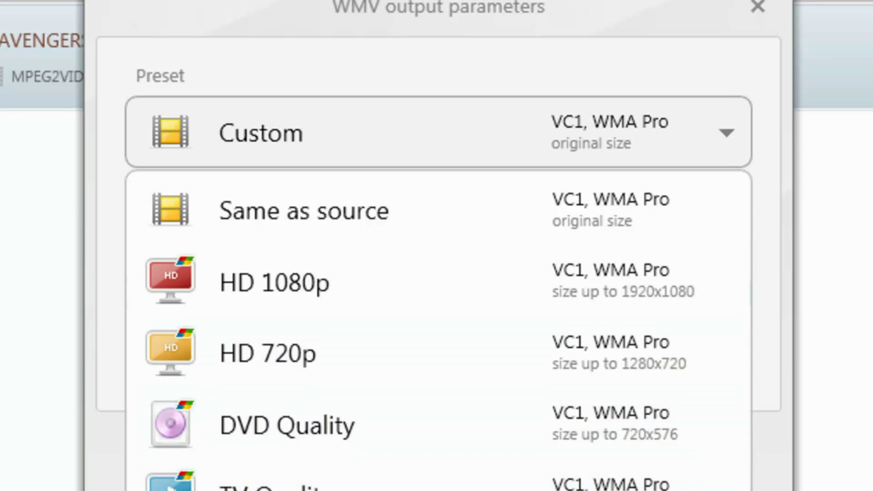
pyautogui.click(630, 36)
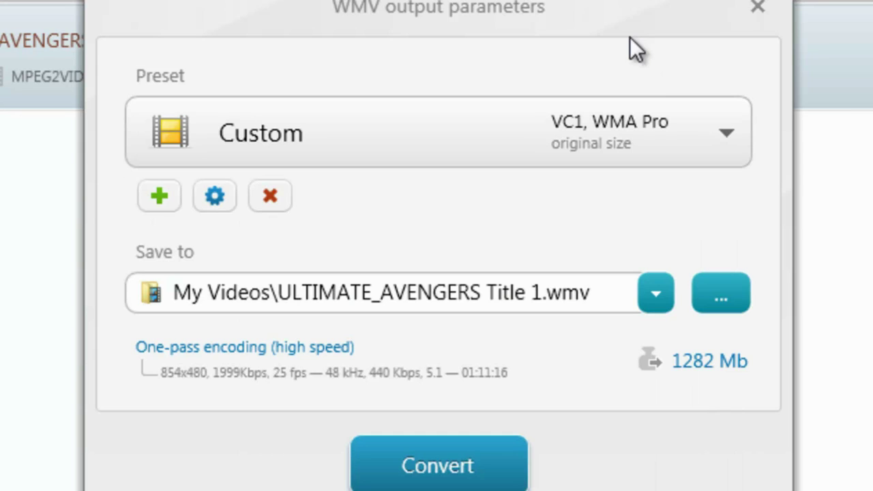
pyautogui.click(217, 202)
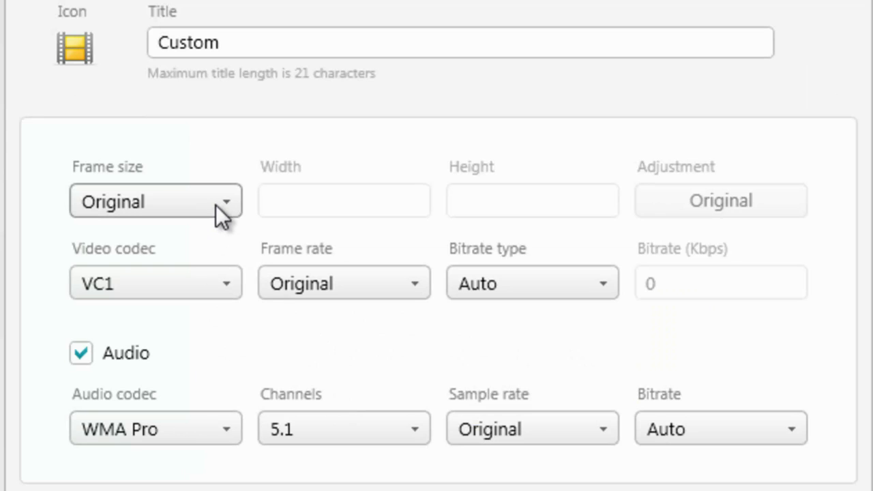
pyautogui.click(225, 205)
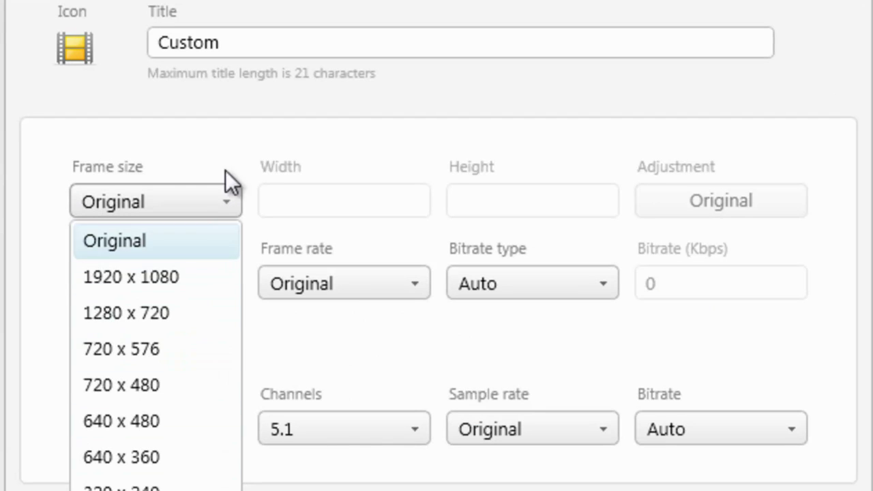
pyautogui.click(207, 138)
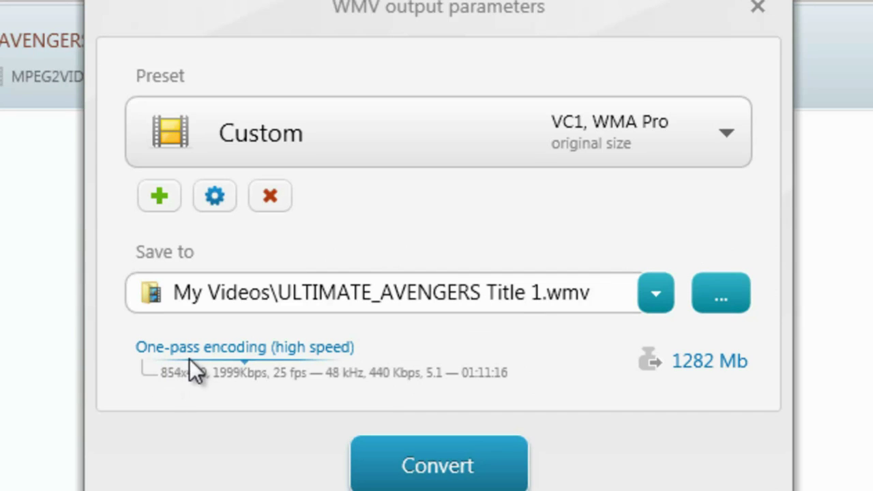
# Set encoding to Two-pass (low speed) and convert Title 1 to WMV.
pyautogui.click(282, 349)
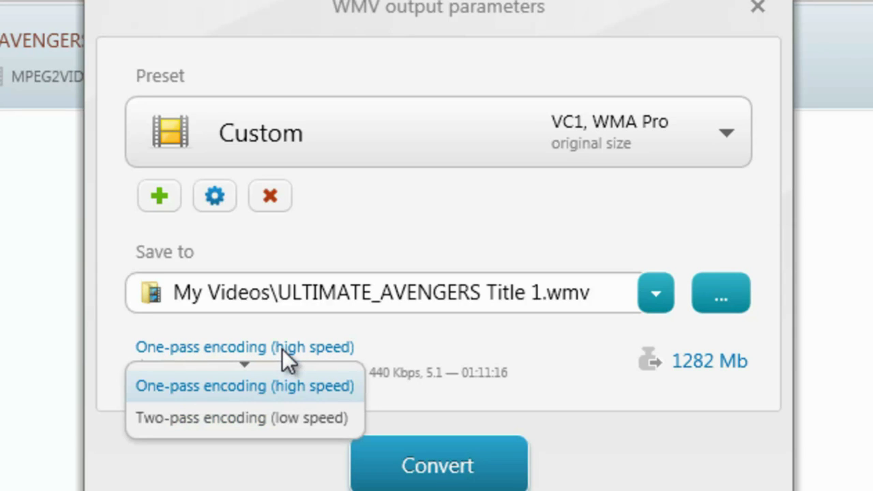
pyautogui.click(266, 418)
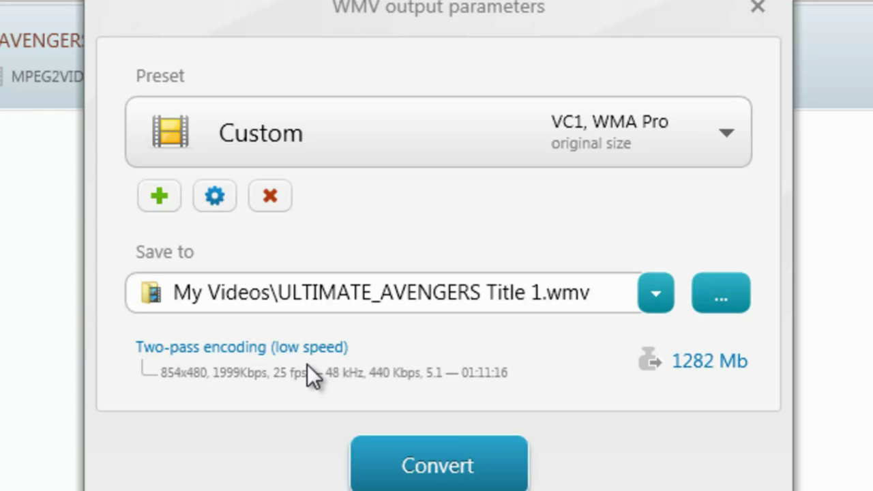
pyautogui.click(439, 467)
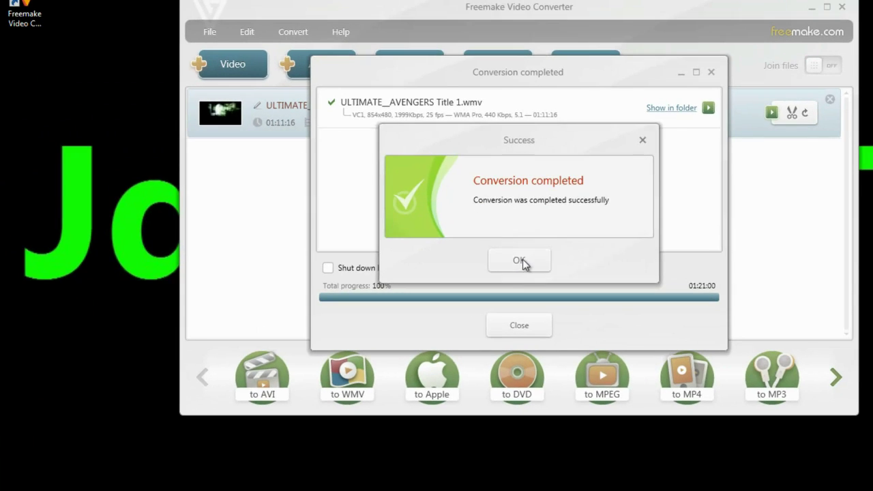
# Open the My Videos folder with ULTIMATE_AVENGERS Title 1.wmv and close Freemake.
pyautogui.click(430, 336)
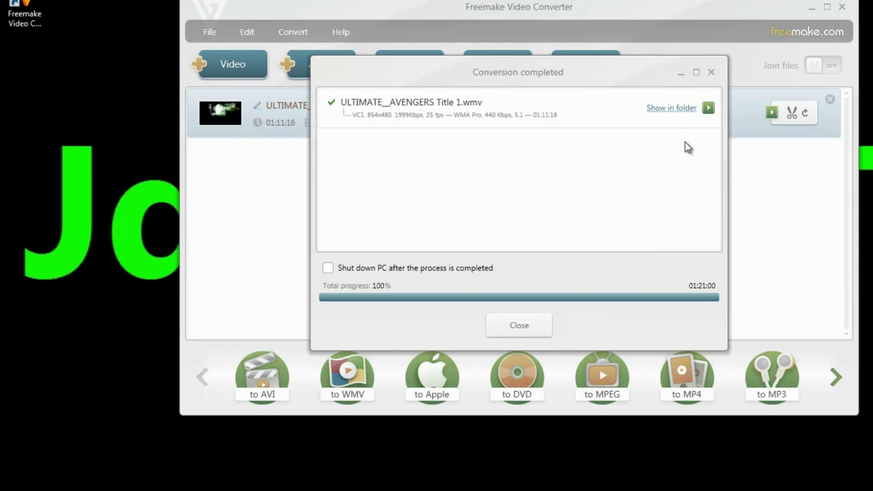
pyautogui.click(676, 115)
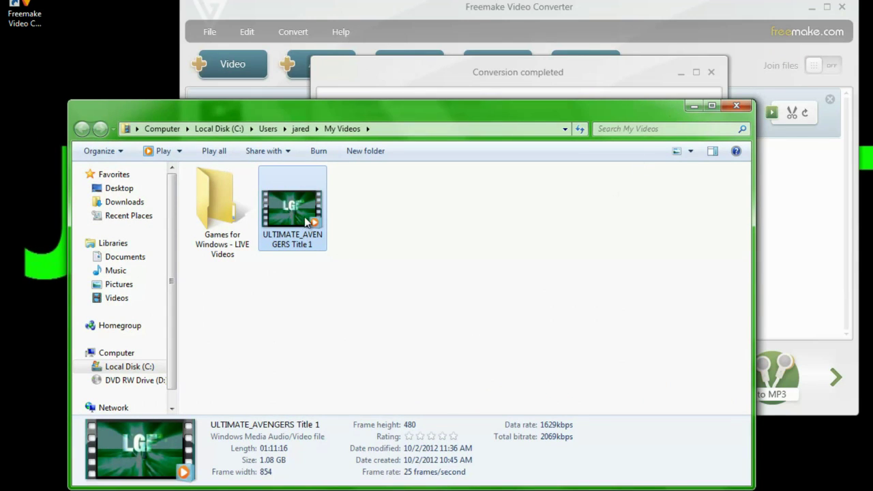
pyautogui.click(711, 73)
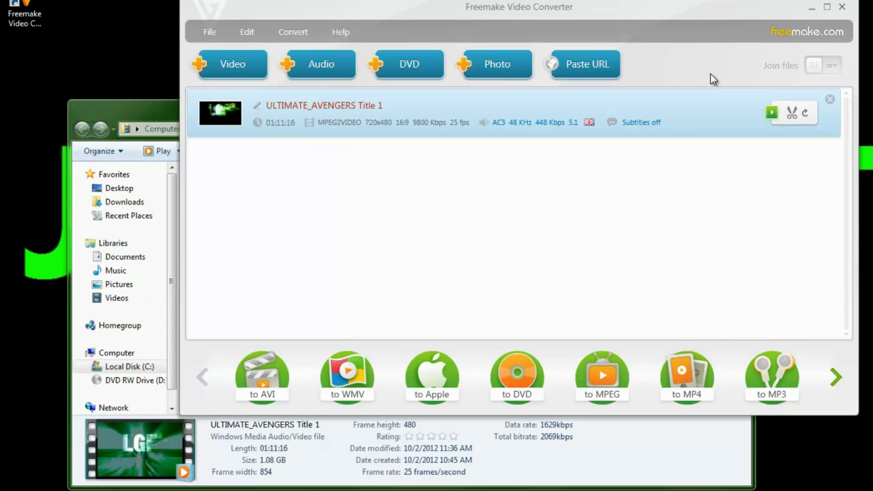
pyautogui.click(845, 10)
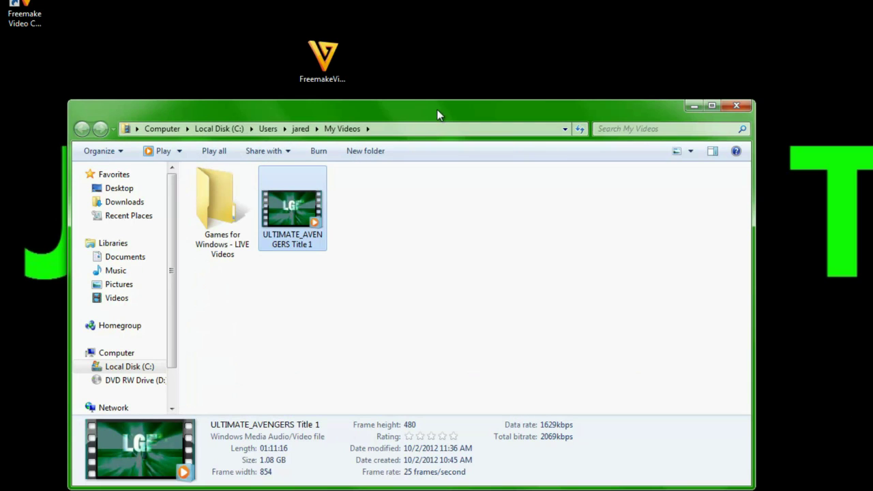
pyautogui.moveTo(438, 110); pyautogui.dragTo(435, 43)
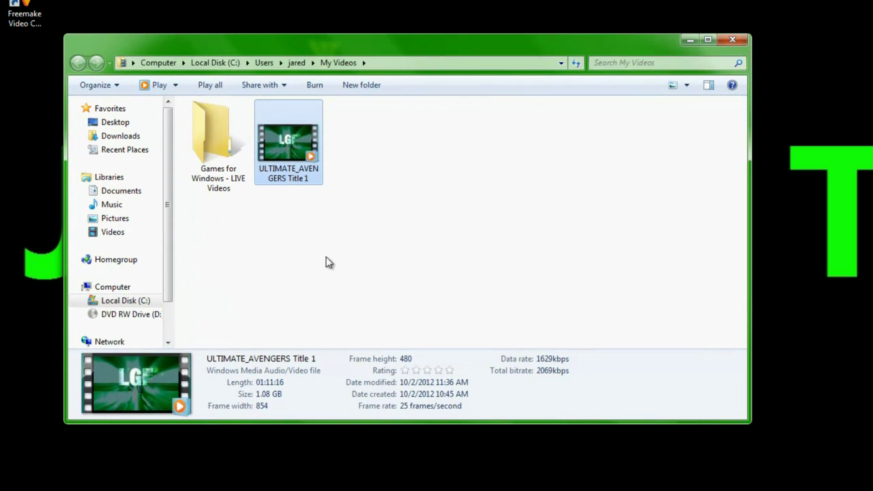